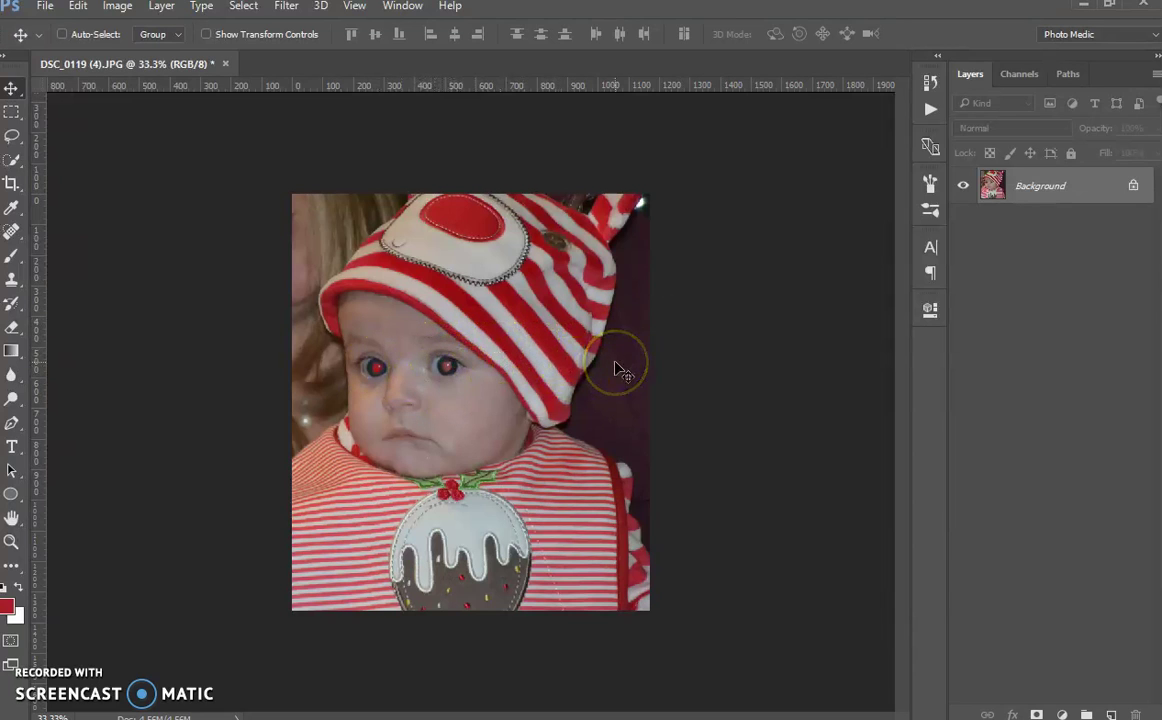
Duplicate the Background layer of DSC_0119 (4).JPG as Layer 1 with Ctrl+J
click(430, 360)
click(441, 342)
click(190, 232)
key(ctrl+j)
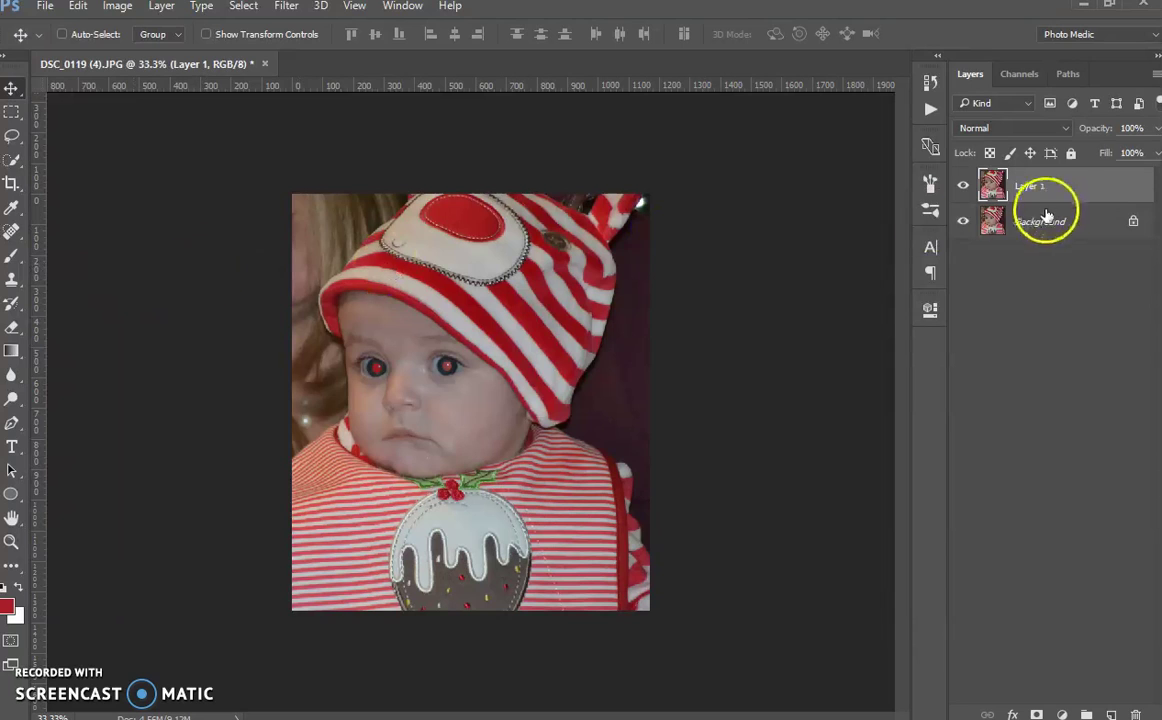
click(1110, 714)
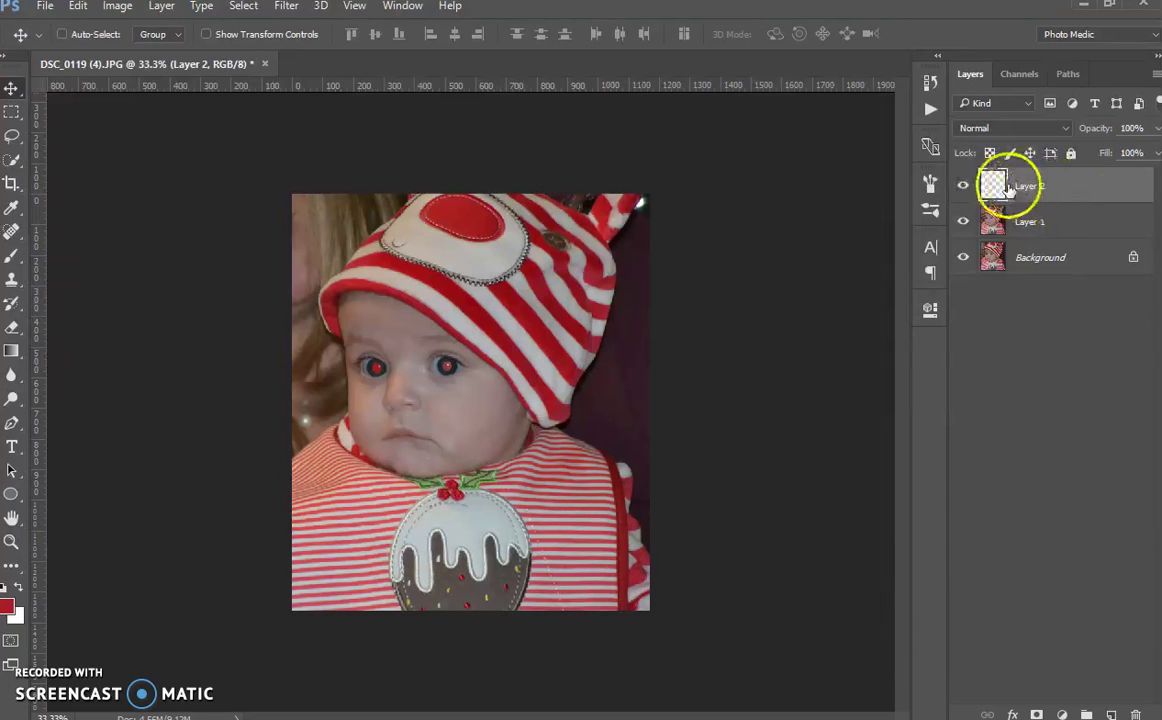
drag(1002, 188, 1138, 715)
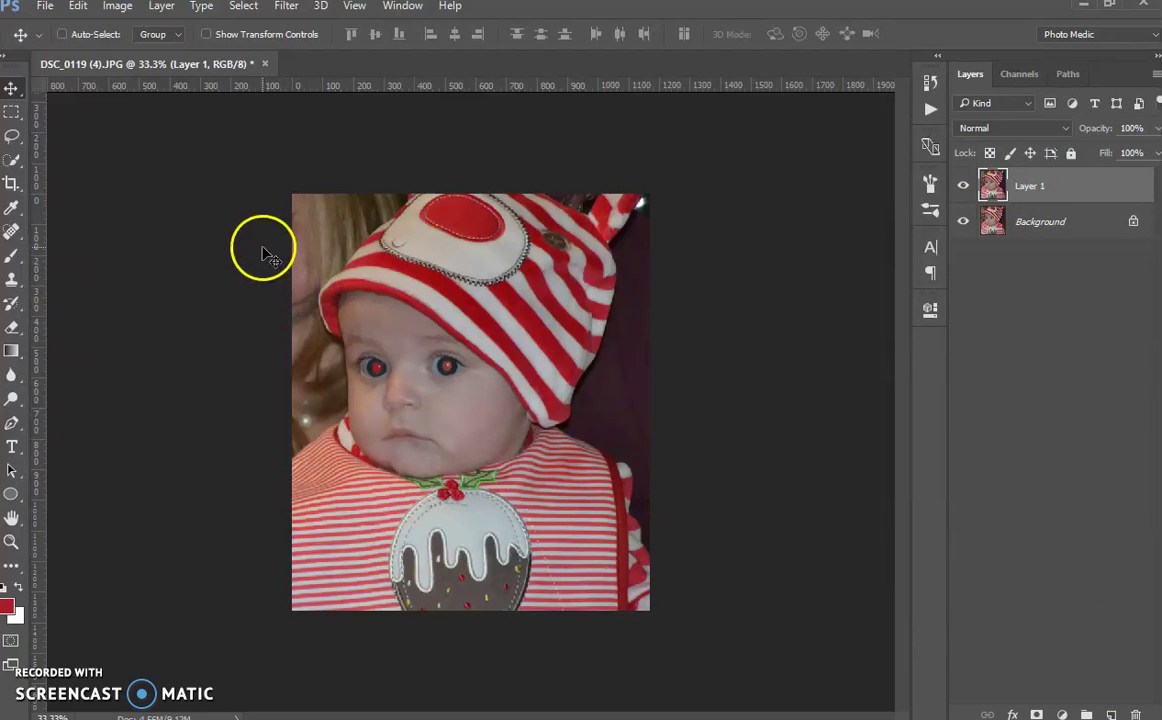
Swap the Spot Healing Brush for the Red Eye Tool from the healing tools flyout
right_click(12, 237)
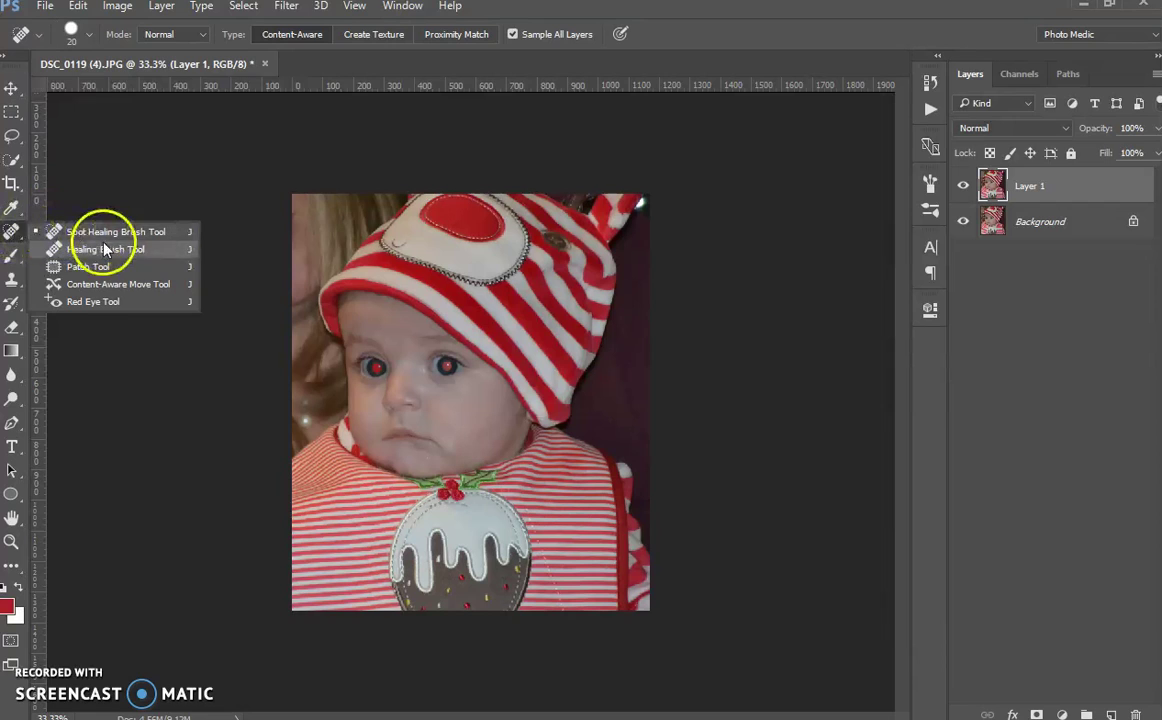
click(92, 302)
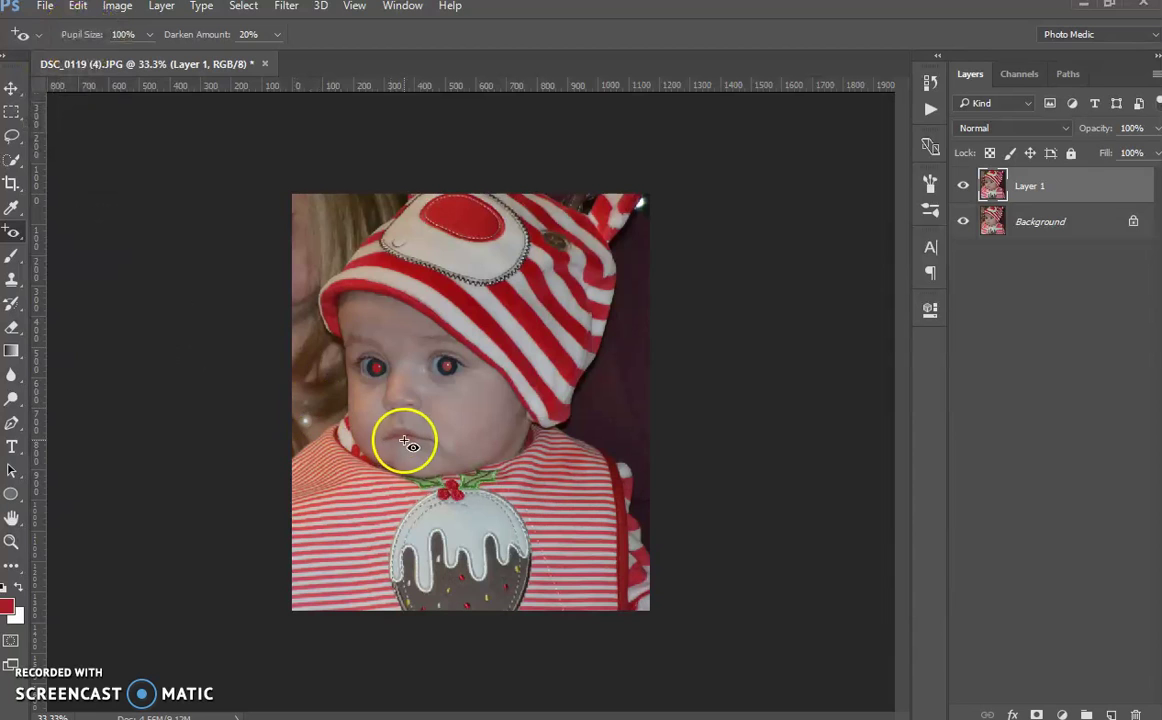
Zoom to 100% on the baby's eyes and set Darken Amount to 1%
key(ctrl+plus)
key(ctrl+plus)
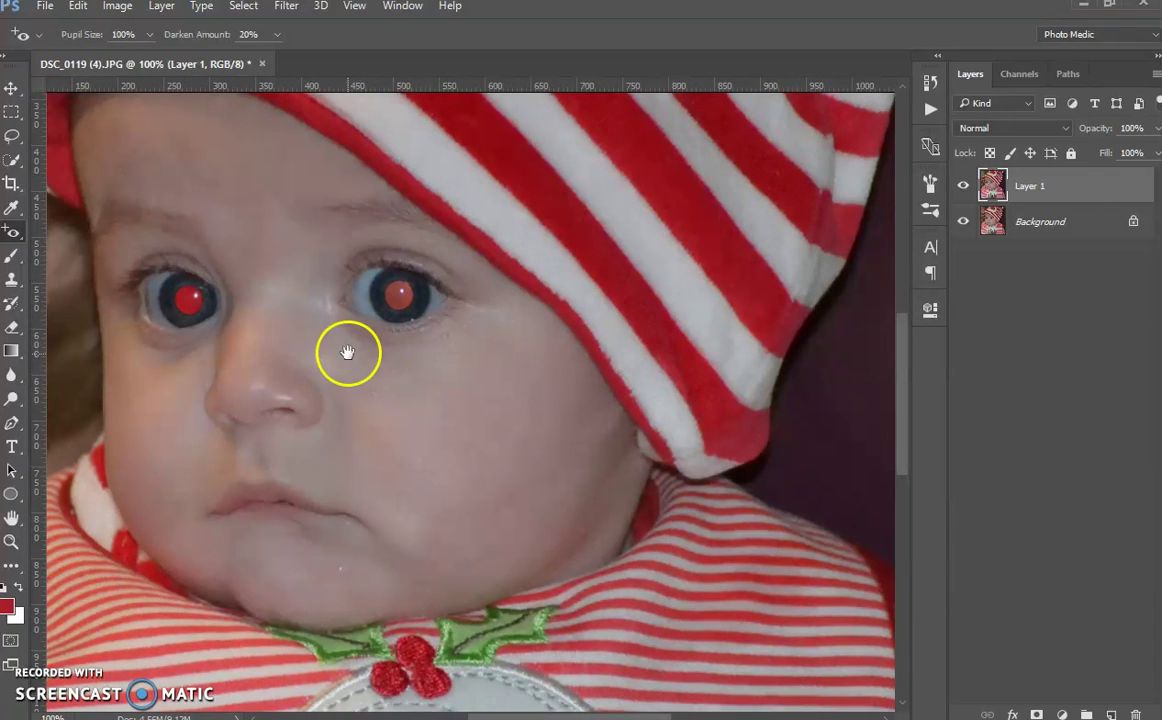
drag(350, 350, 394, 357)
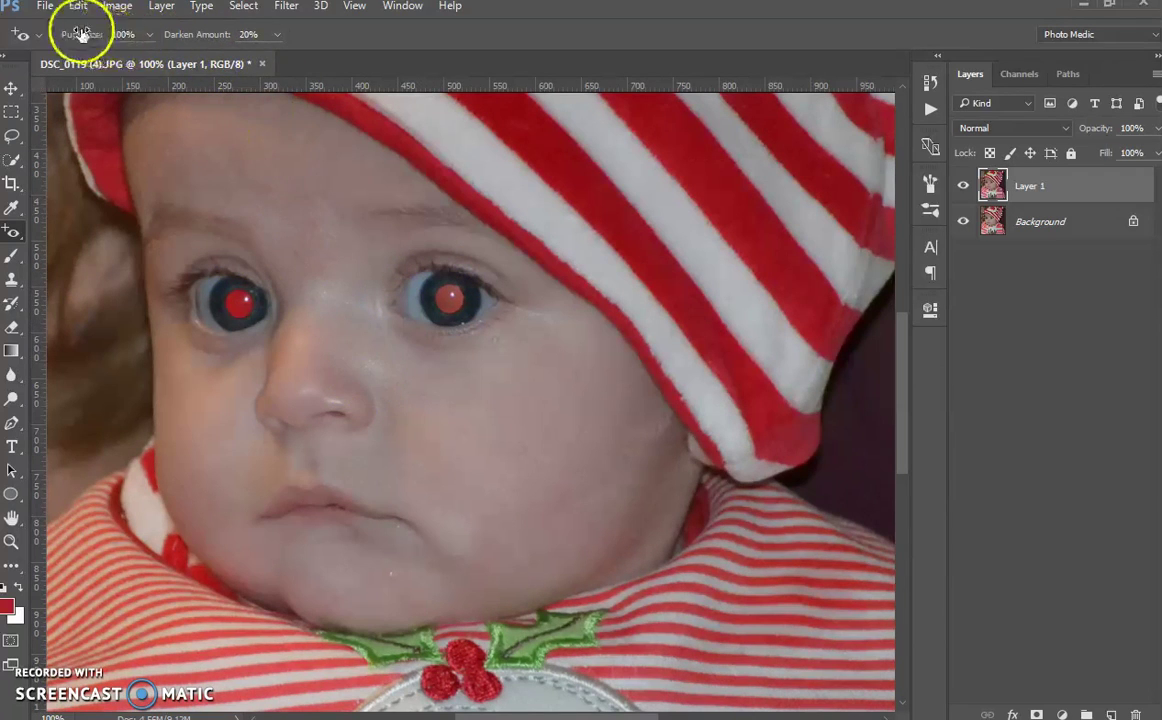
drag(207, 34, 112, 40)
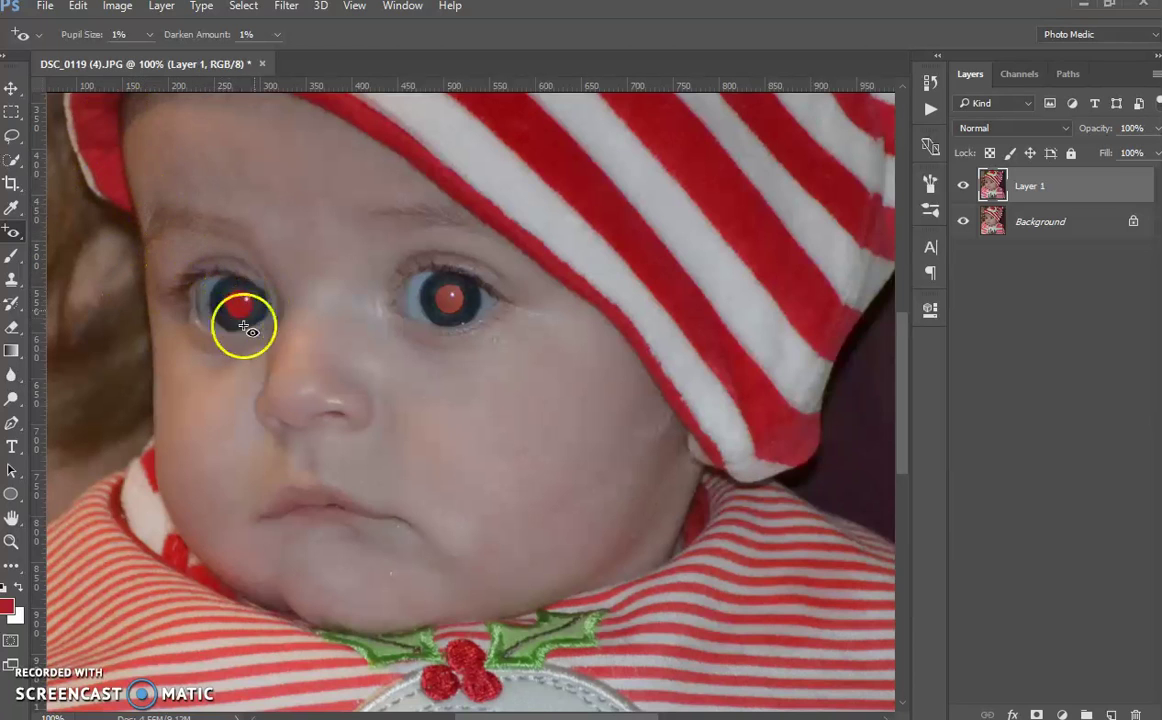
Darken the left pupil with a Red Eye box after undoing a partial fix
click(226, 288)
key(ctrl+z)
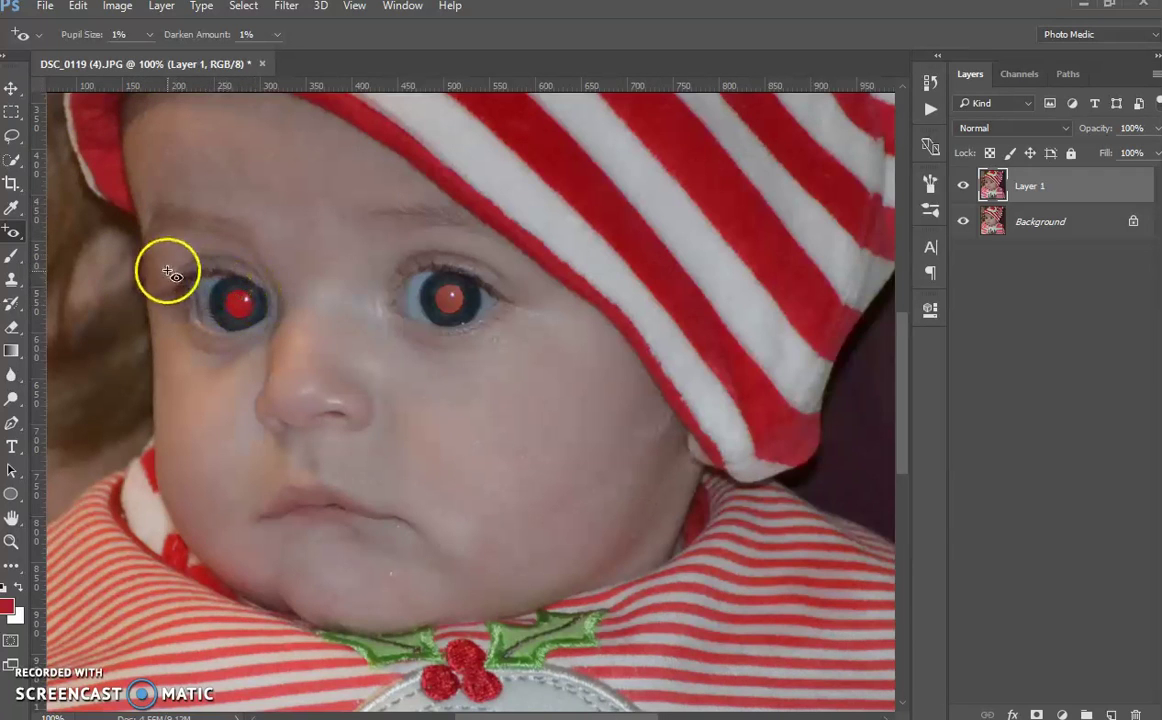
drag(177, 363, 288, 353)
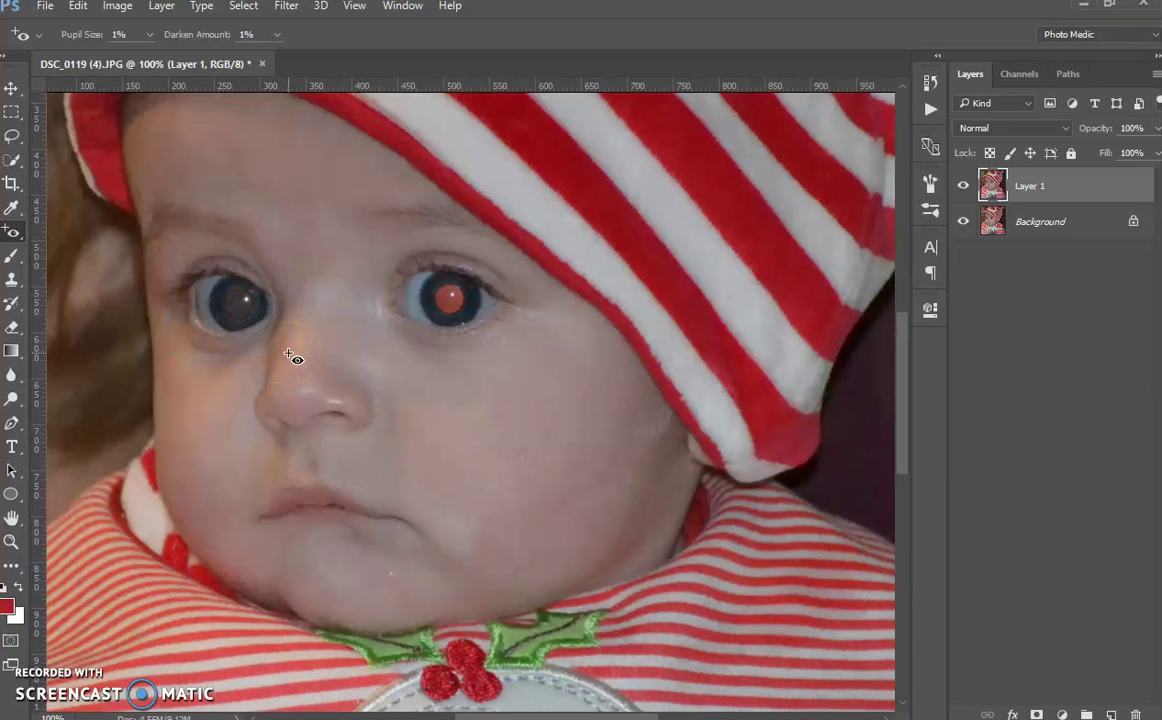
click(289, 349)
At 200% zoom, undo the left-pupil fixes and set Pupil Size to 100%
click(233, 305)
key(ctrl+z)
key(ctrl+plus)
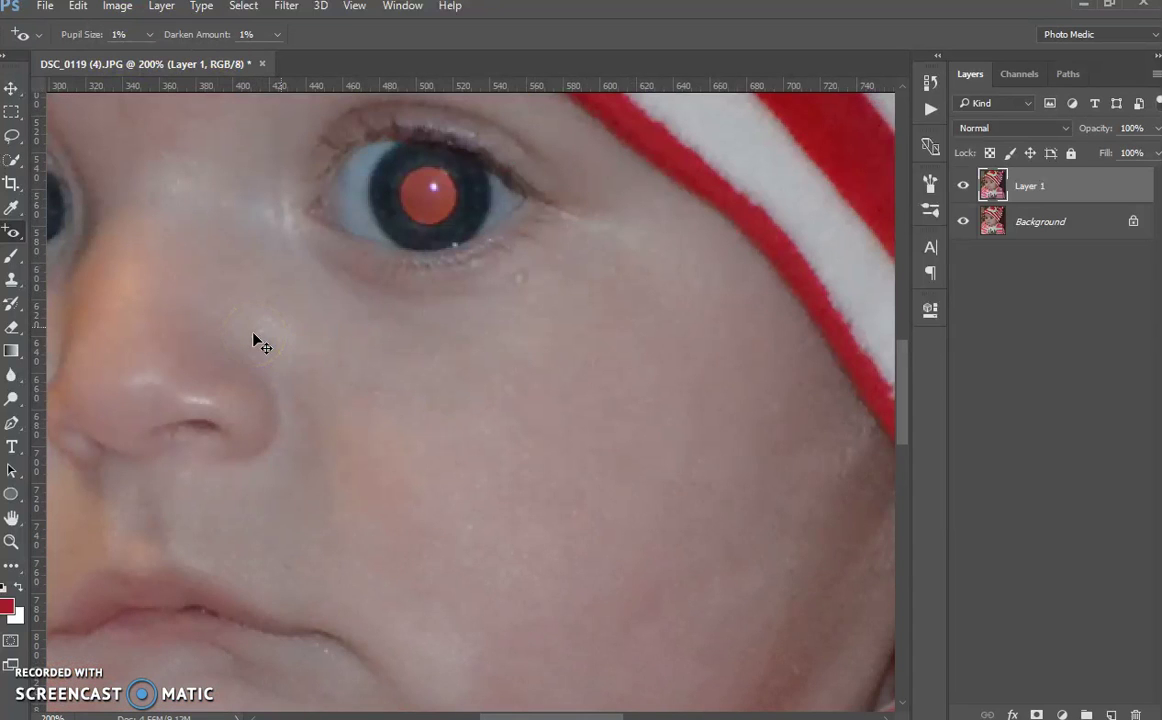
drag(213, 345, 477, 447)
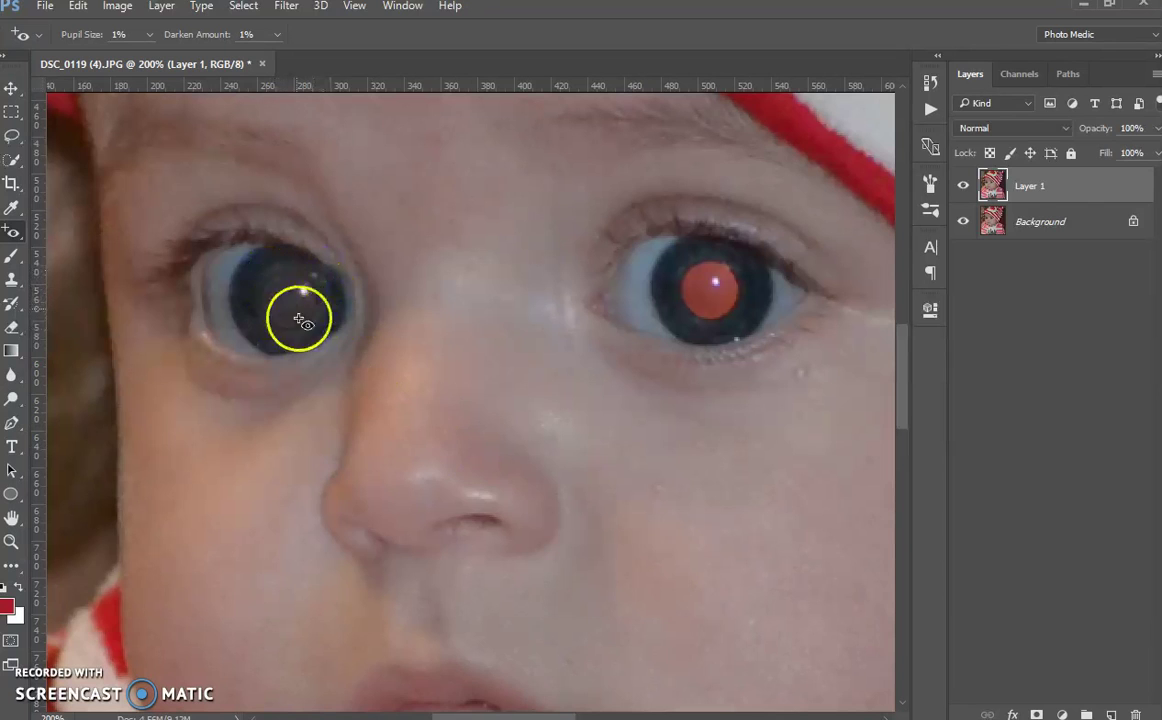
key(ctrl+z)
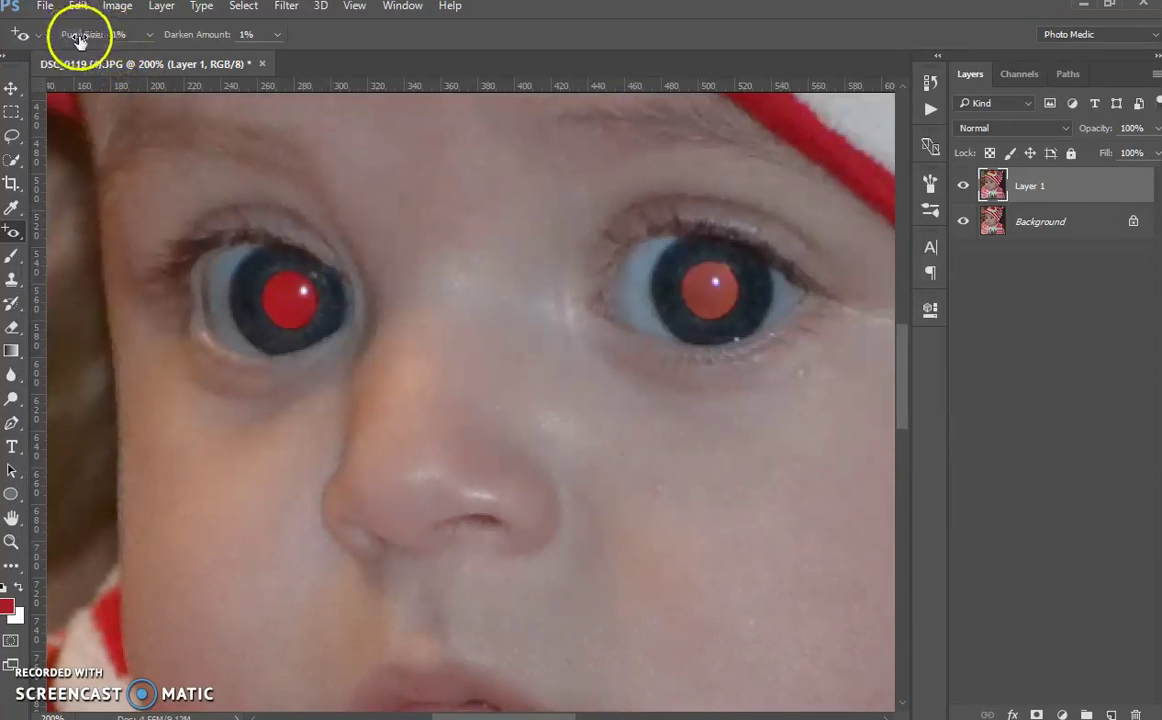
drag(77, 38, 196, 42)
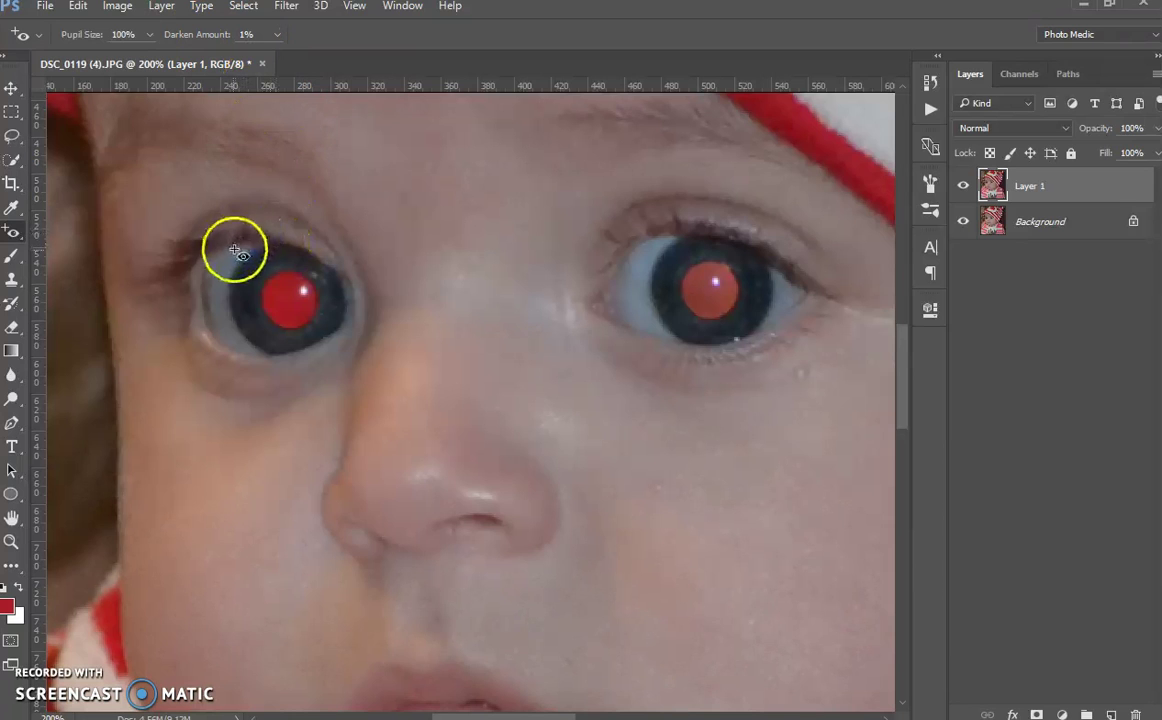
drag(165, 227, 405, 405)
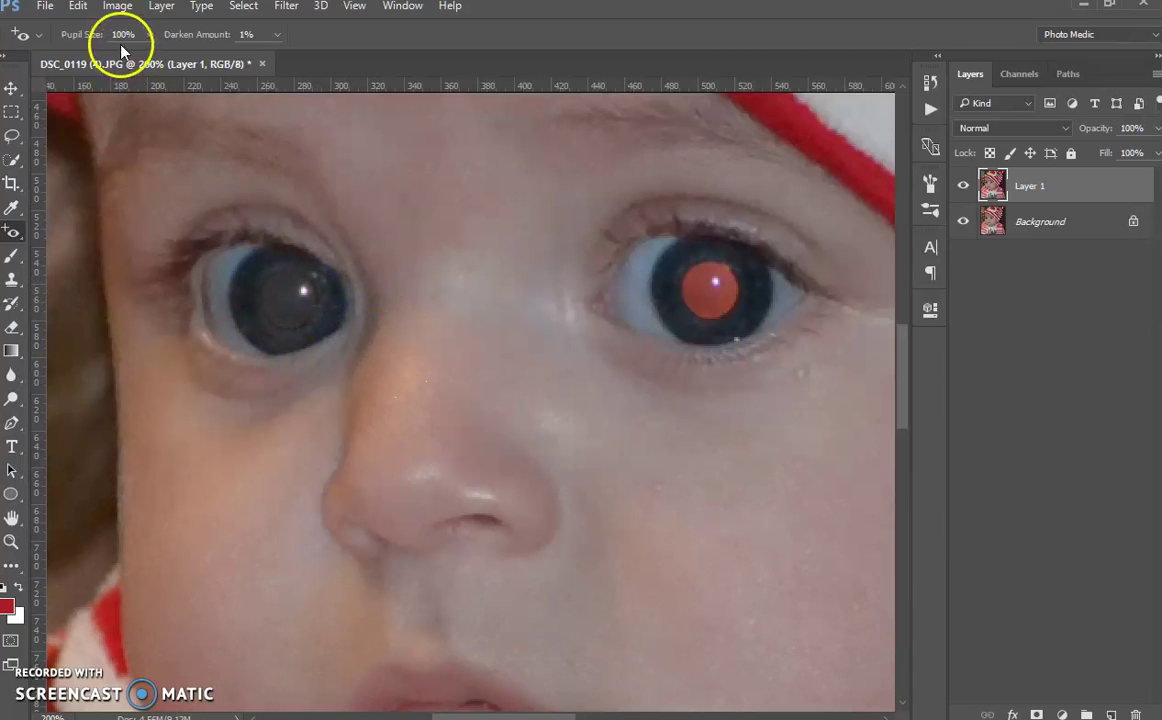
Test Darken Amount values on the left eye, undoing each, and settle on 40%
key(ctrl+z)
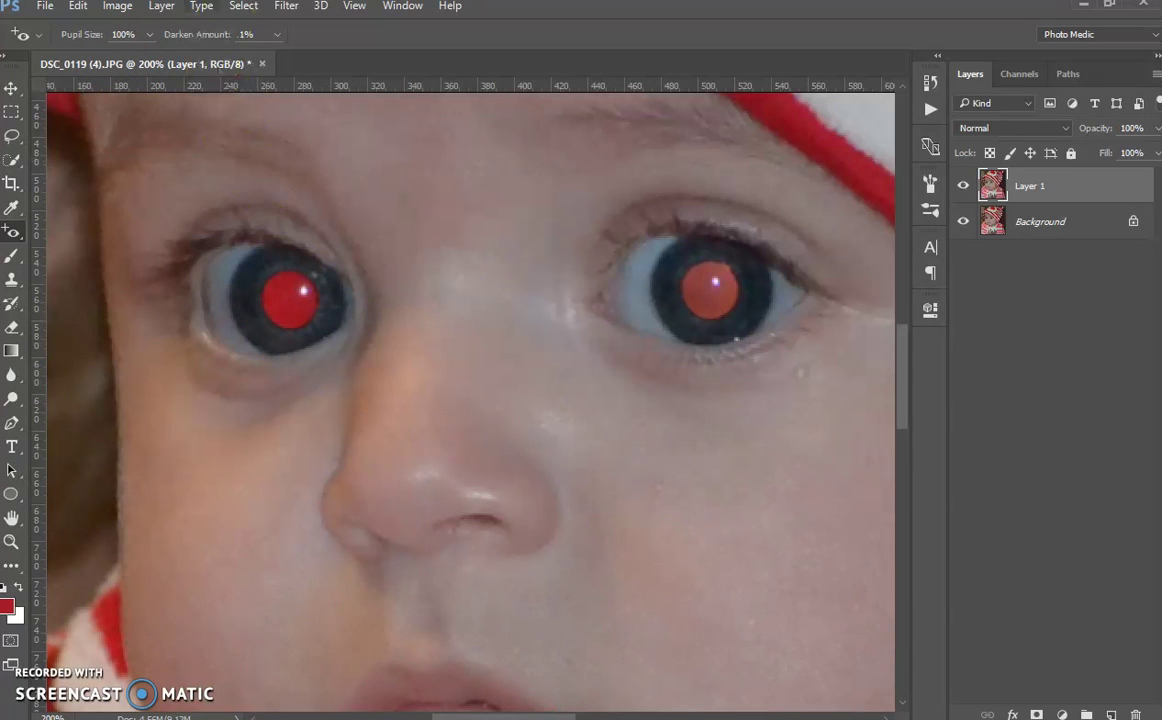
drag(187, 40, 217, 40)
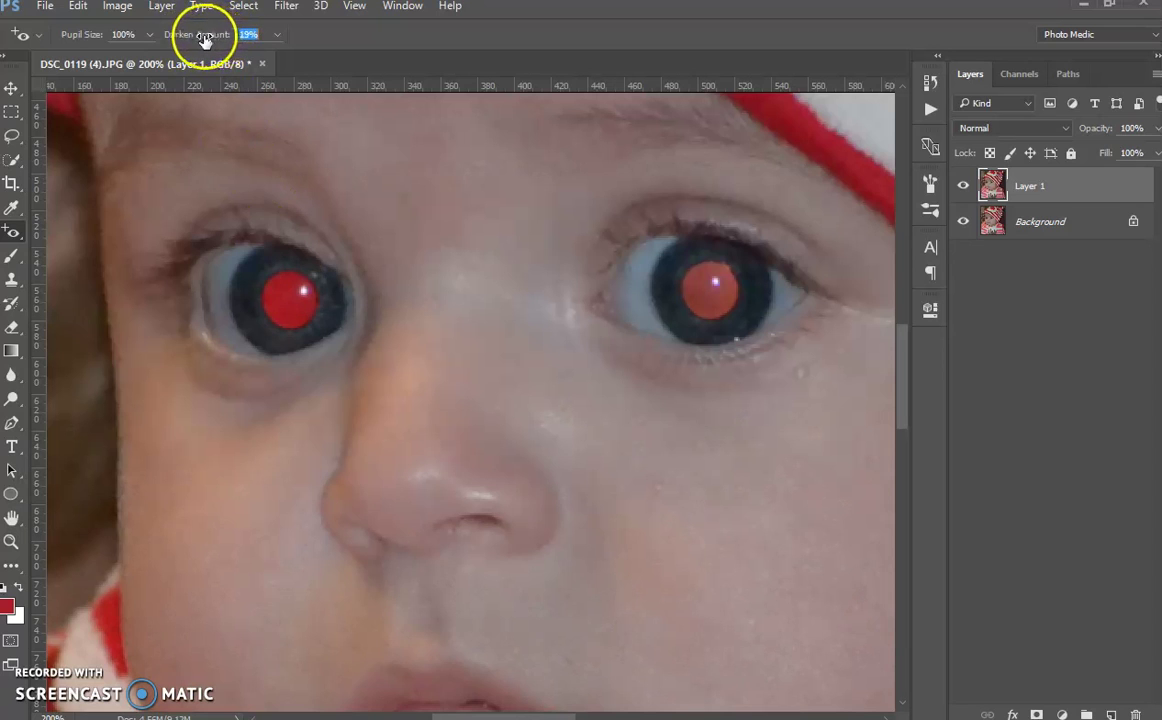
drag(130, 198, 399, 417)
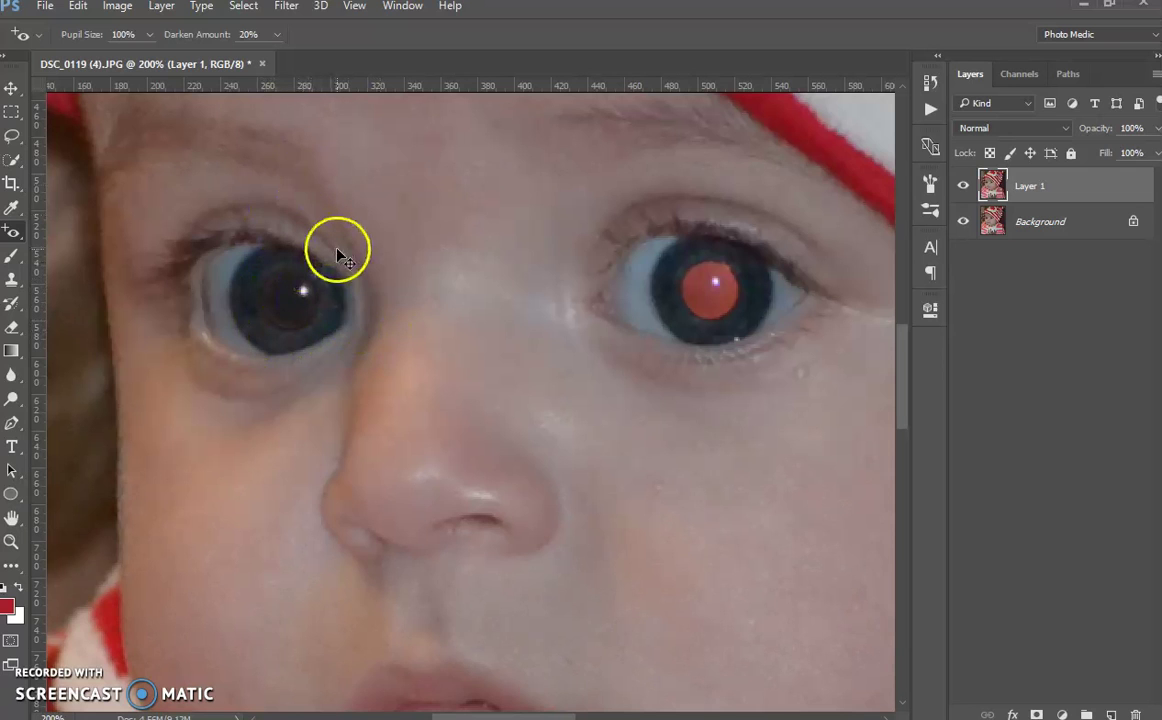
key(ctrl+z)
drag(188, 38, 212, 38)
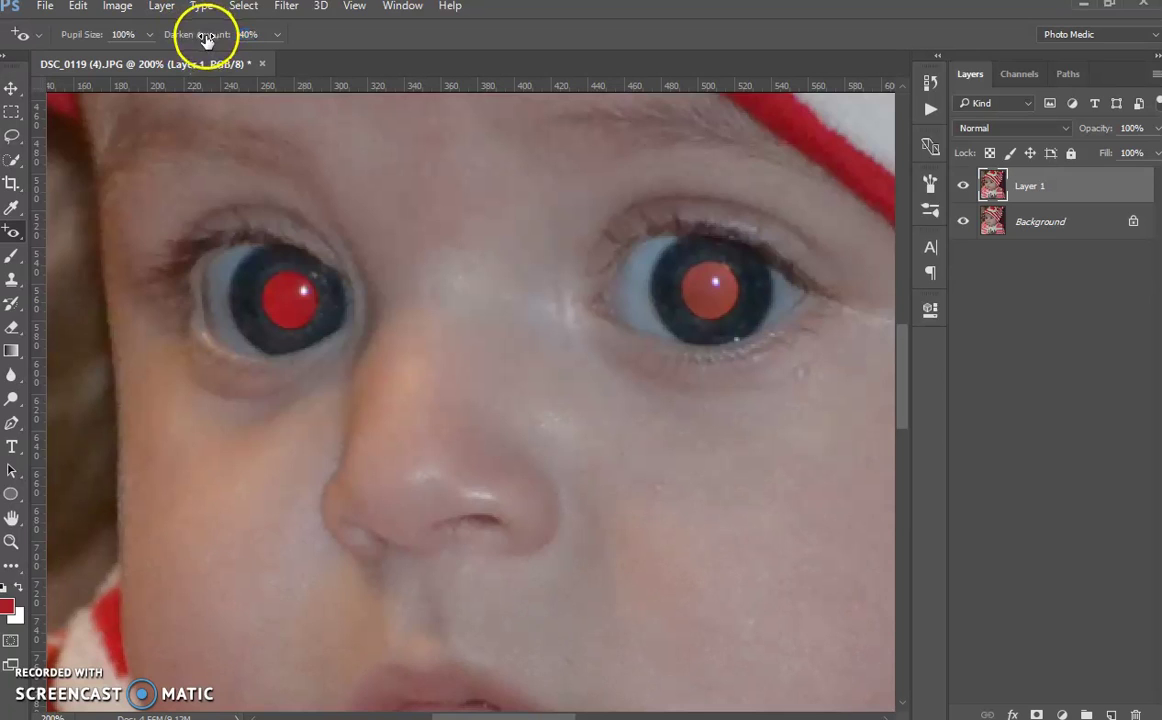
drag(127, 204, 394, 424)
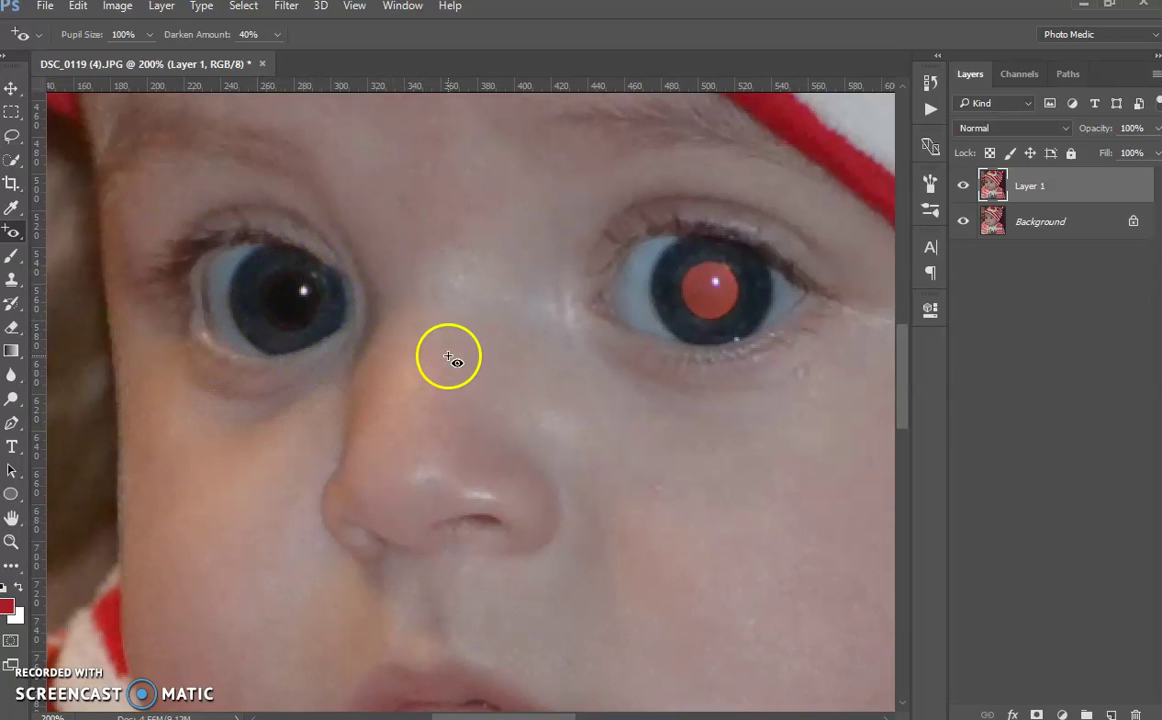
key(ctrl+z)
click(270, 312)
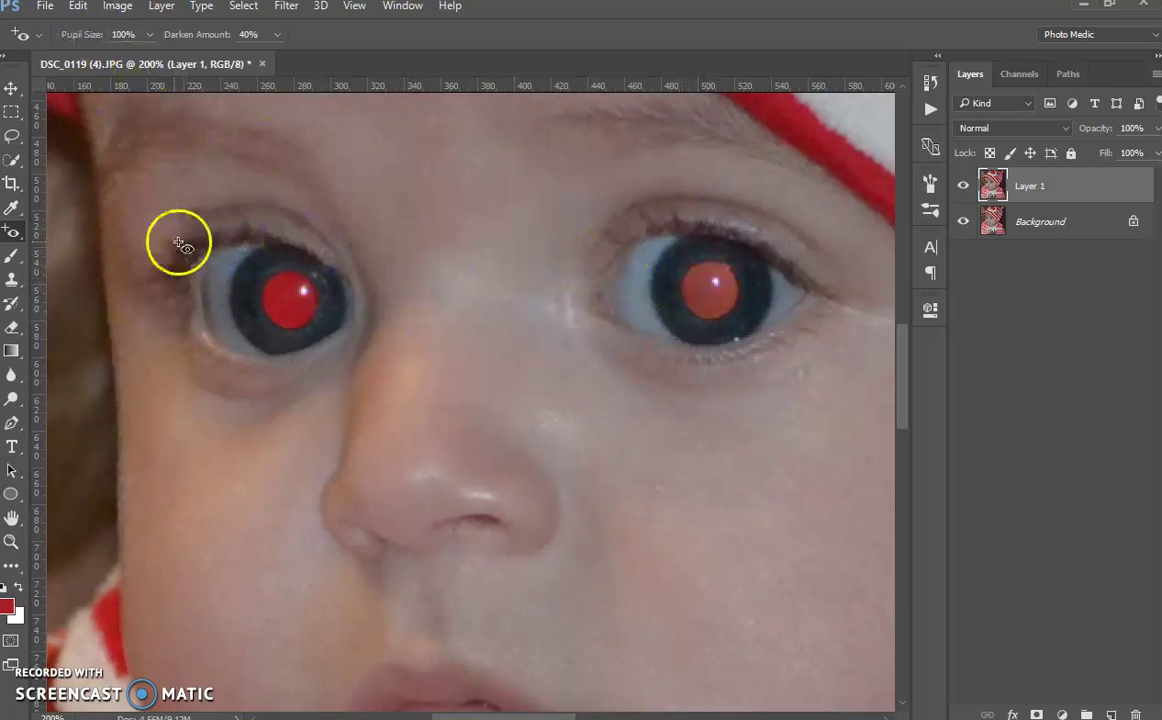
Remove the red from the left pupil with a Red Eye box
drag(131, 206, 338, 393)
drag(408, 396, 389, 394)
scroll(700, 410, right, 6)
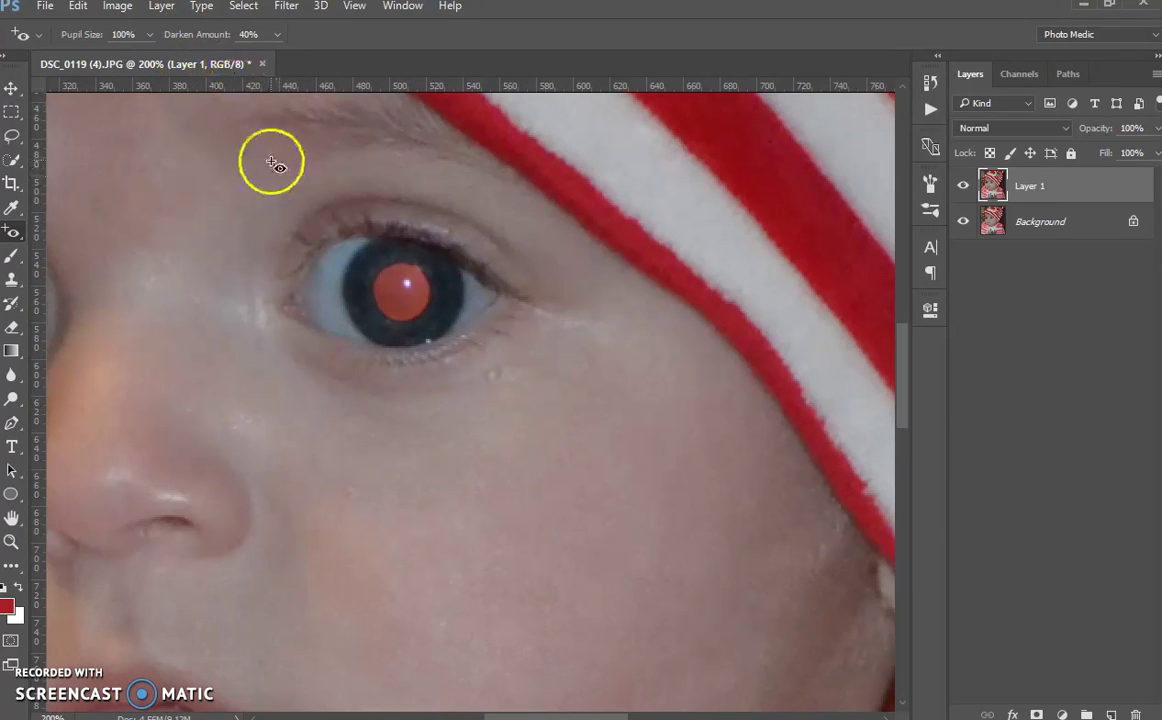
Fix the right pupil with a Red Eye box after raising Darken Amount to 80%
drag(221, 172, 586, 428)
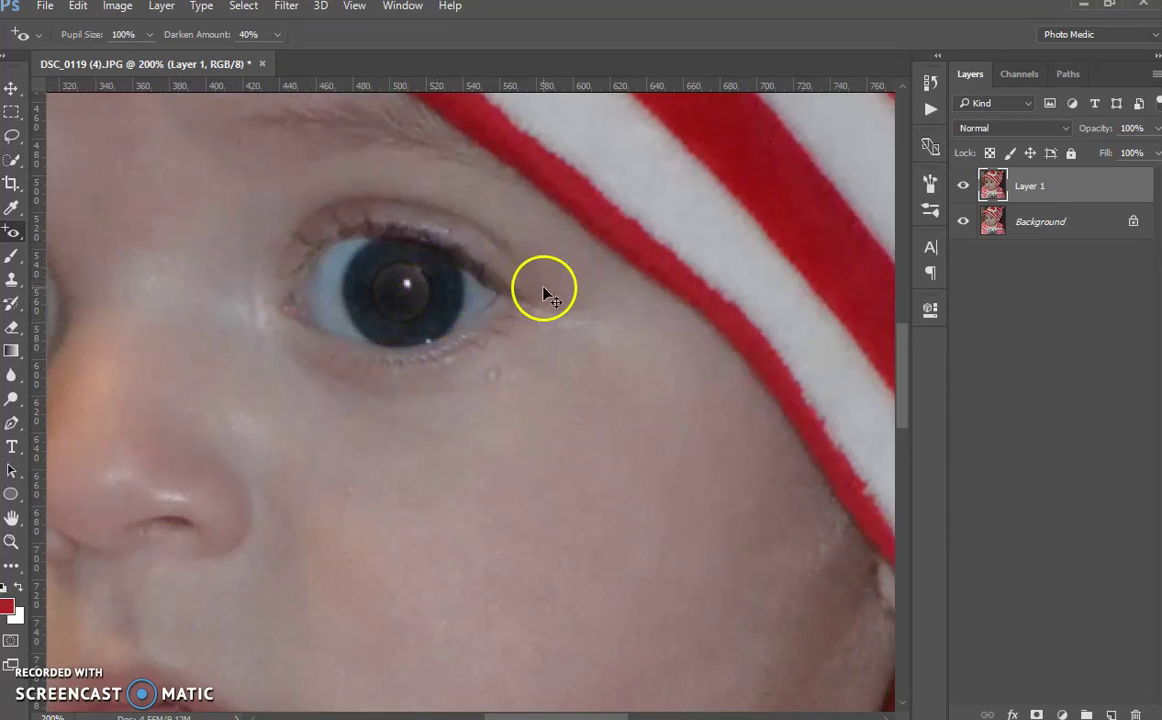
key(ctrl+z)
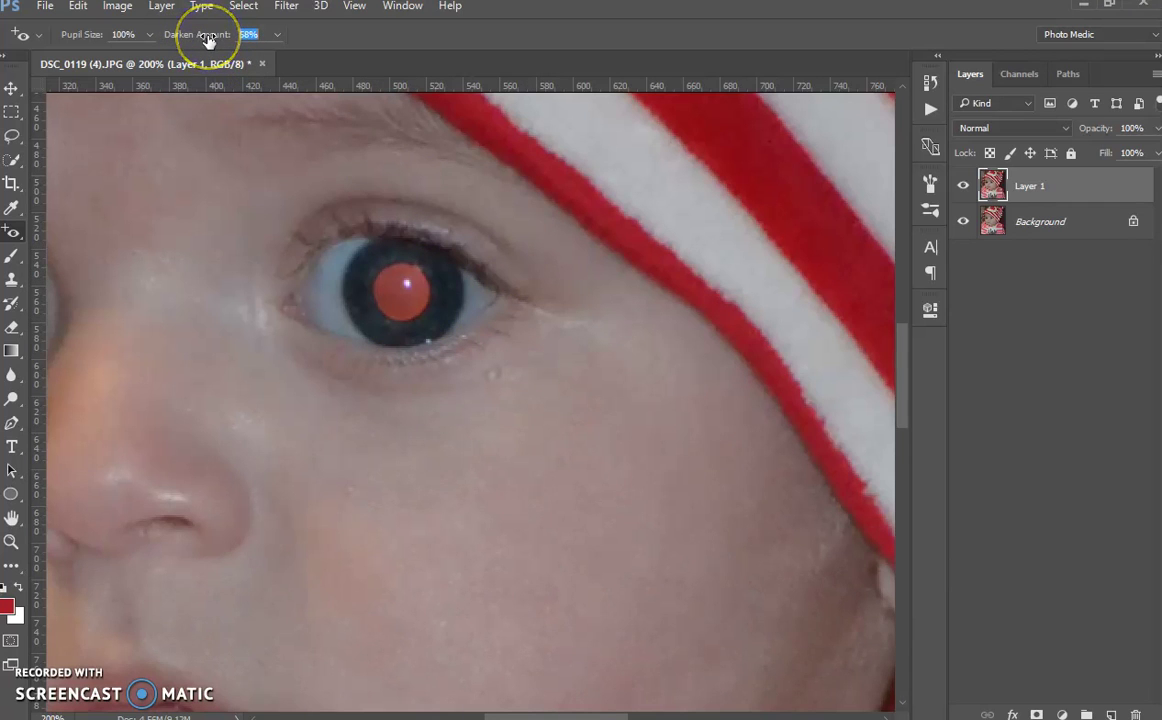
drag(232, 178, 552, 420)
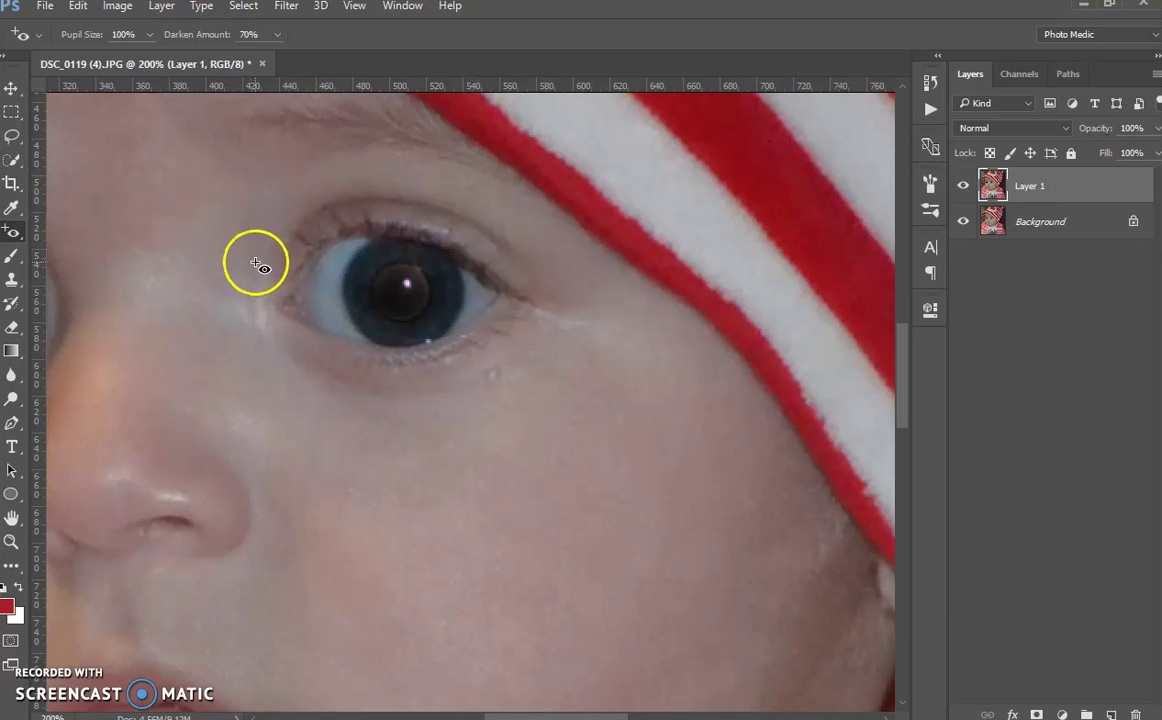
key(ctrl+z)
drag(240, 173, 565, 418)
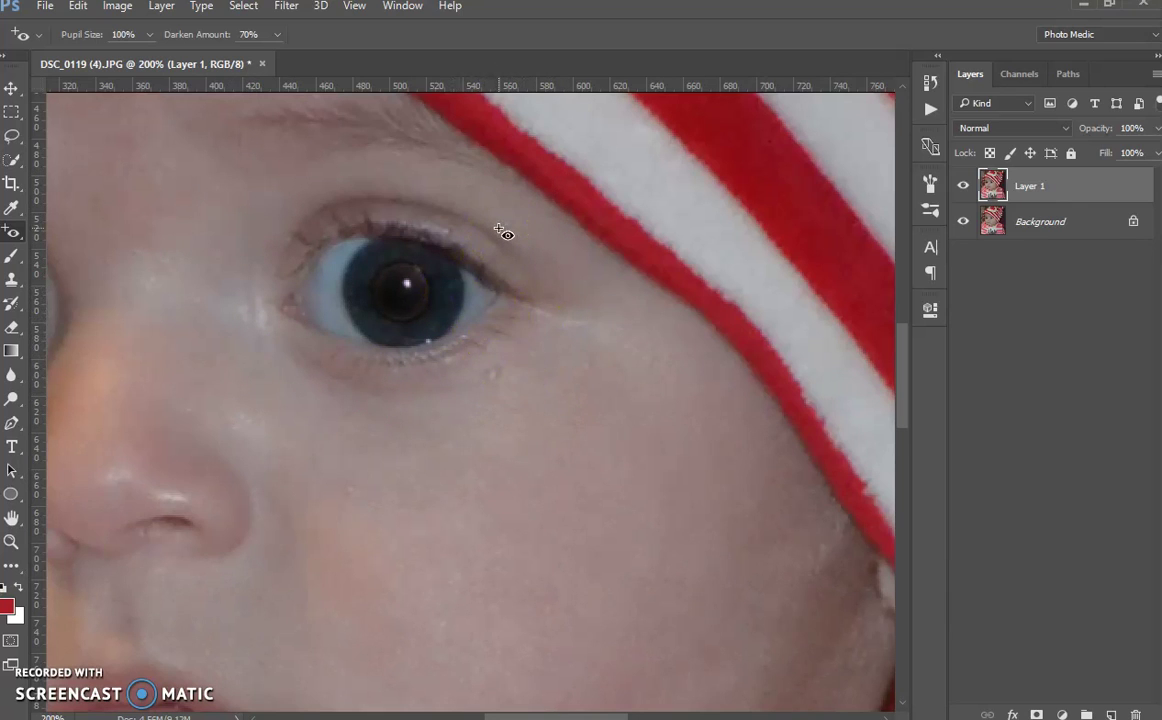
key(ctrl+z)
drag(189, 34, 195, 37)
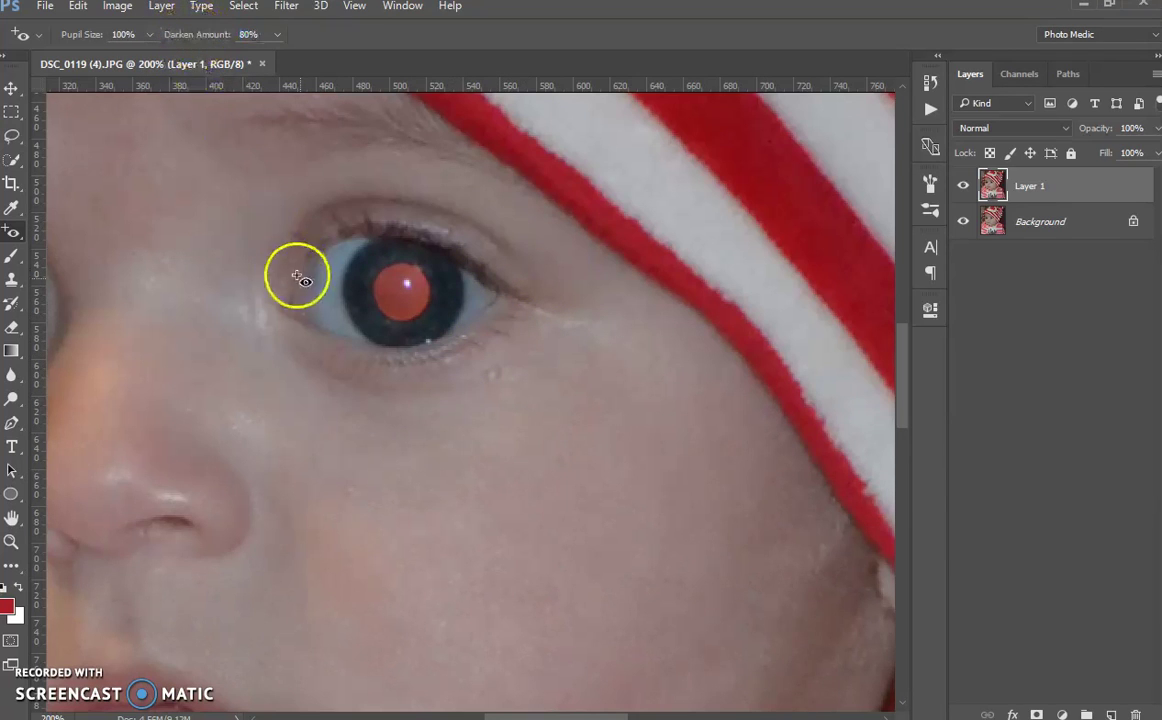
drag(236, 194, 546, 392)
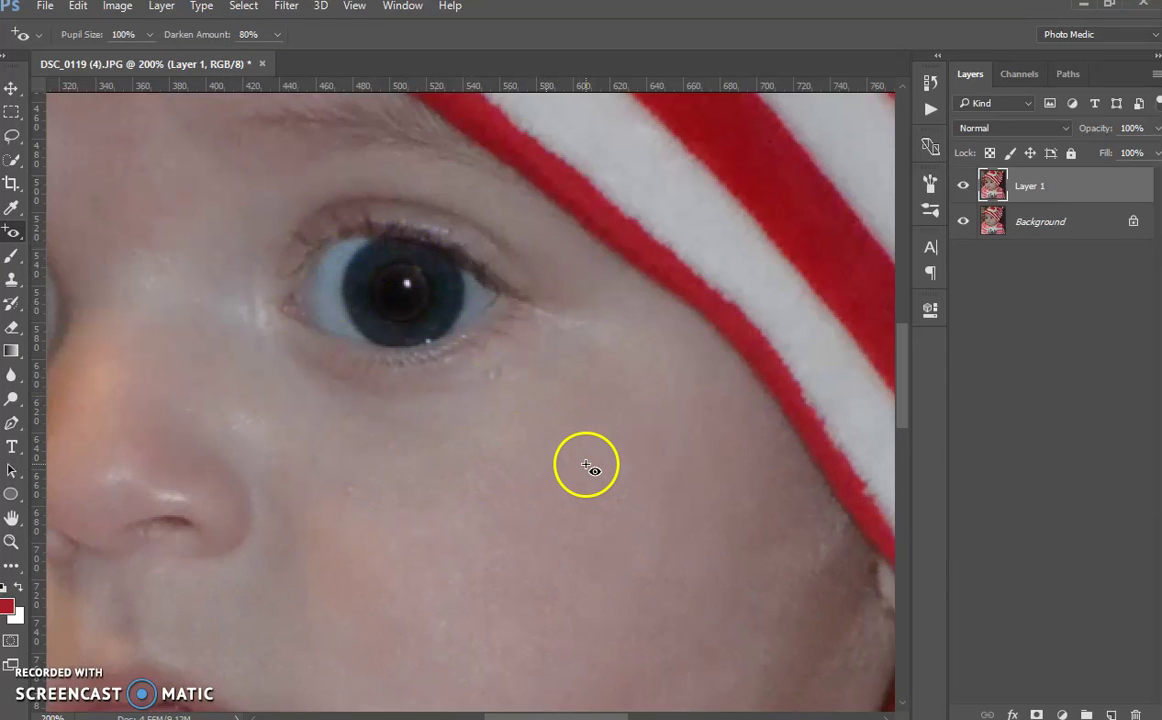
Fit the whole photo on screen to review both darkened pupils
key(ctrl+0)
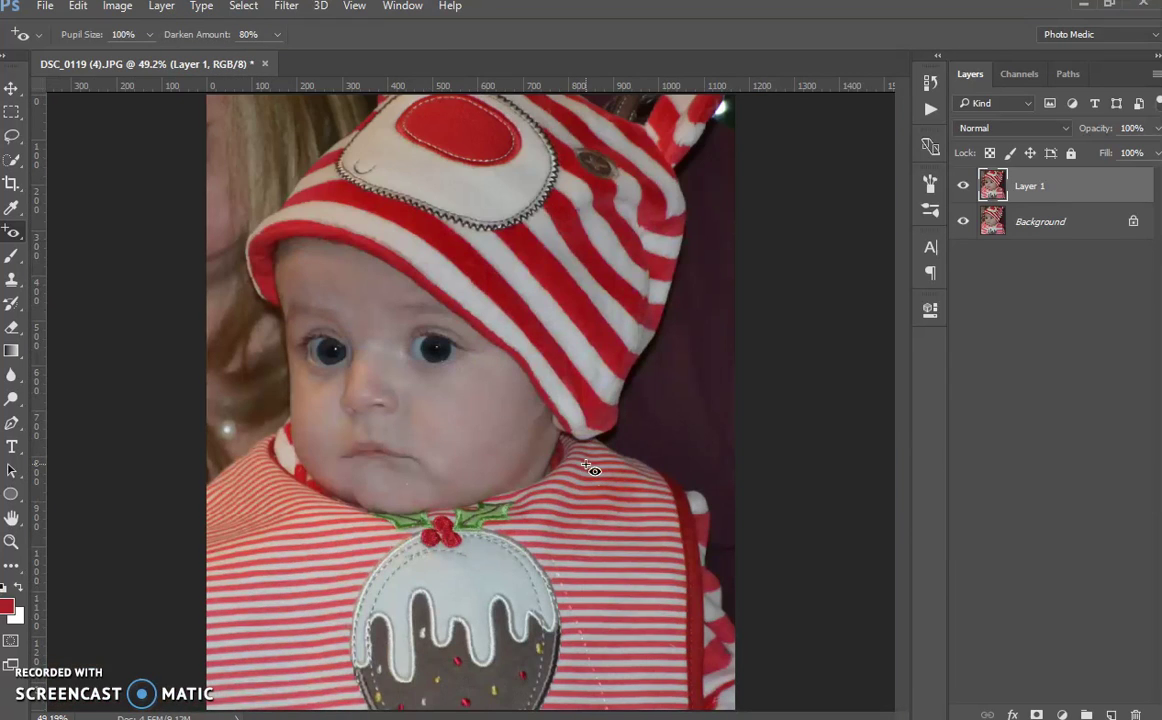